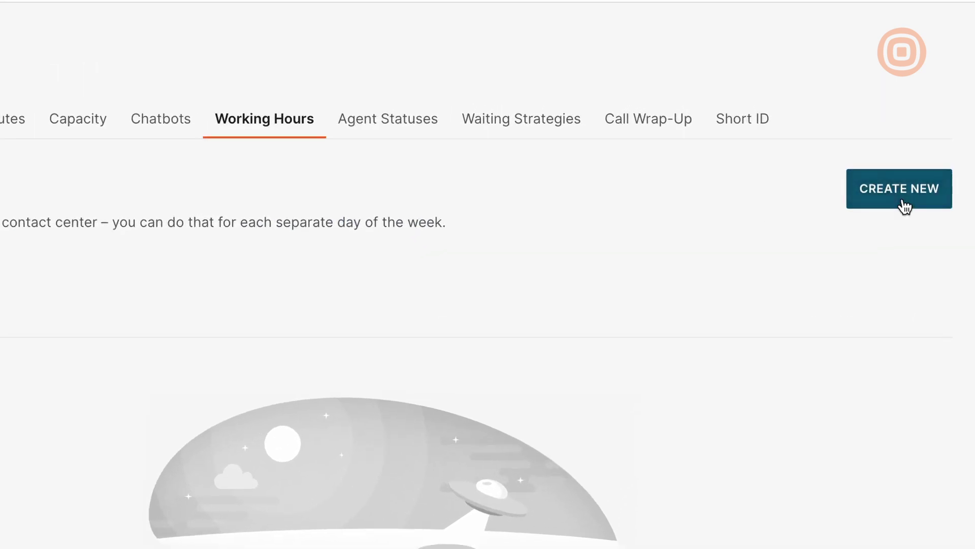
Step: Create a new working hours schedule and name it "Gizmo Galaxy Working Hours"
{"action": "left_click", "coordinate": [905, 205]}
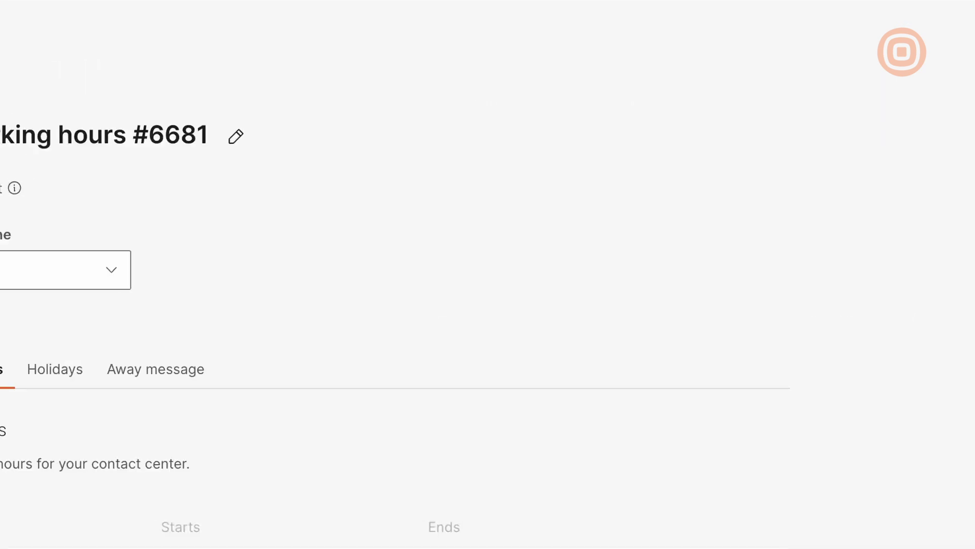
{"action": "left_click", "coordinate": [542, 200]}
{"action": "key", "text": "ctrl+a"}
{"action": "key", "text": "BackSpace"}
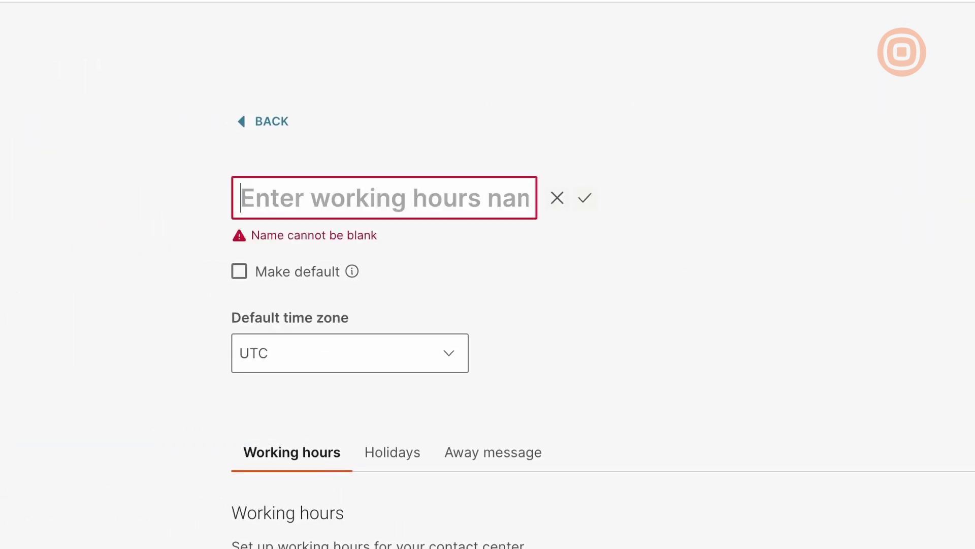
{"action": "type", "text": "Gizmo Galaxy Working Hours"}
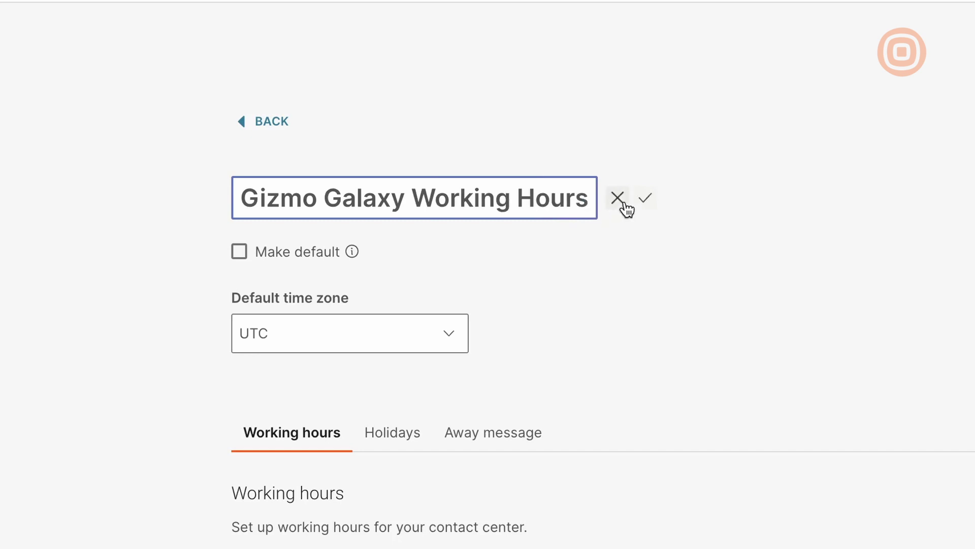
{"action": "left_click", "coordinate": [645, 200]}
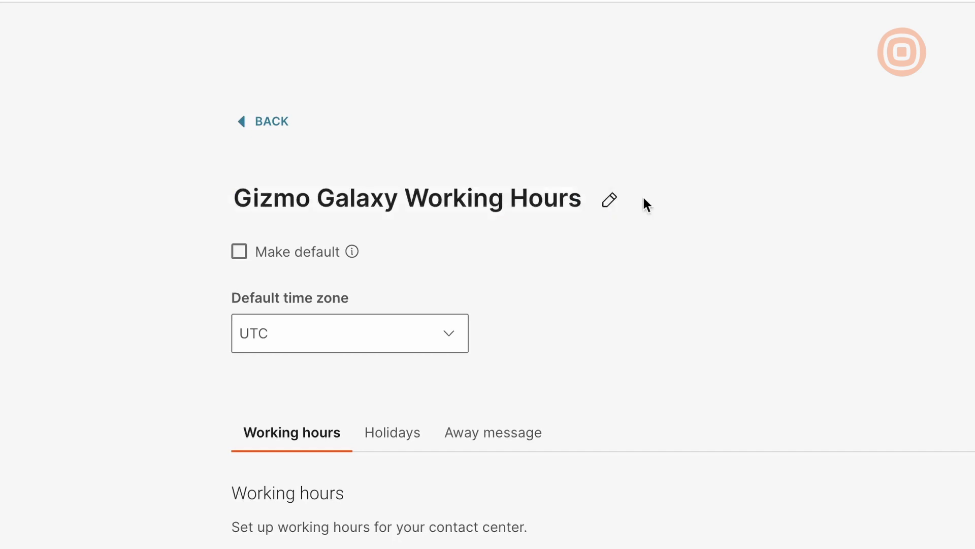
Step: Set the schedule's default time zone to America/Bogota
{"action": "left_click", "coordinate": [449, 342]}
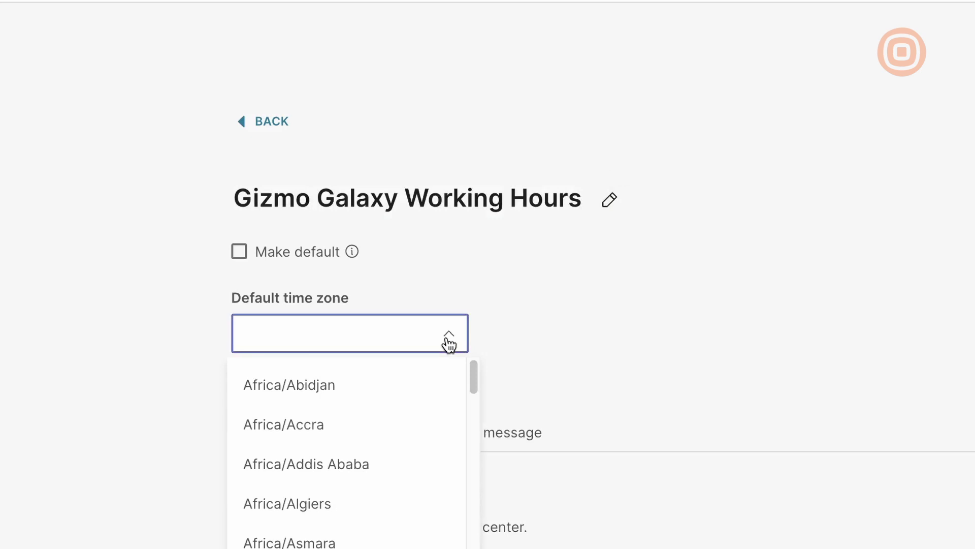
{"action": "type", "text": "bogot"}
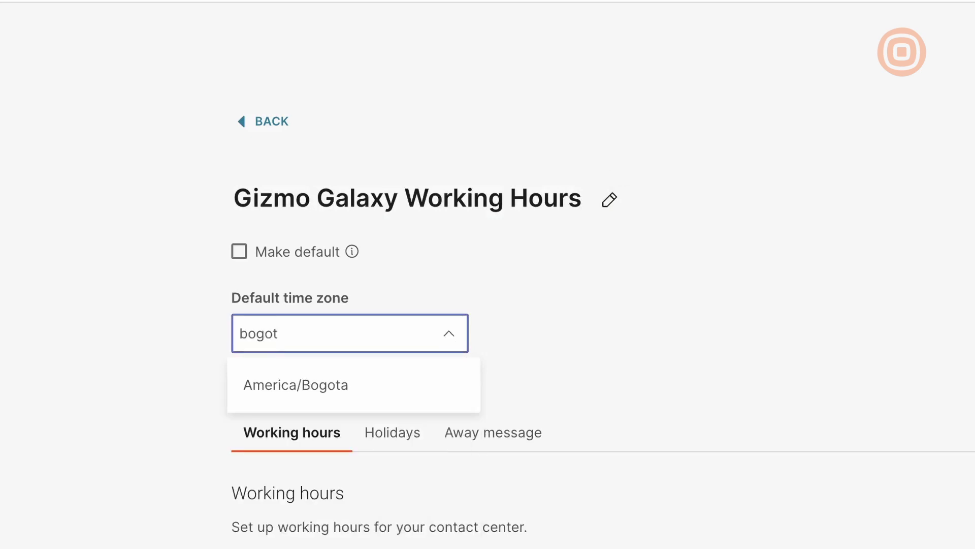
{"action": "left_click", "coordinate": [371, 392]}
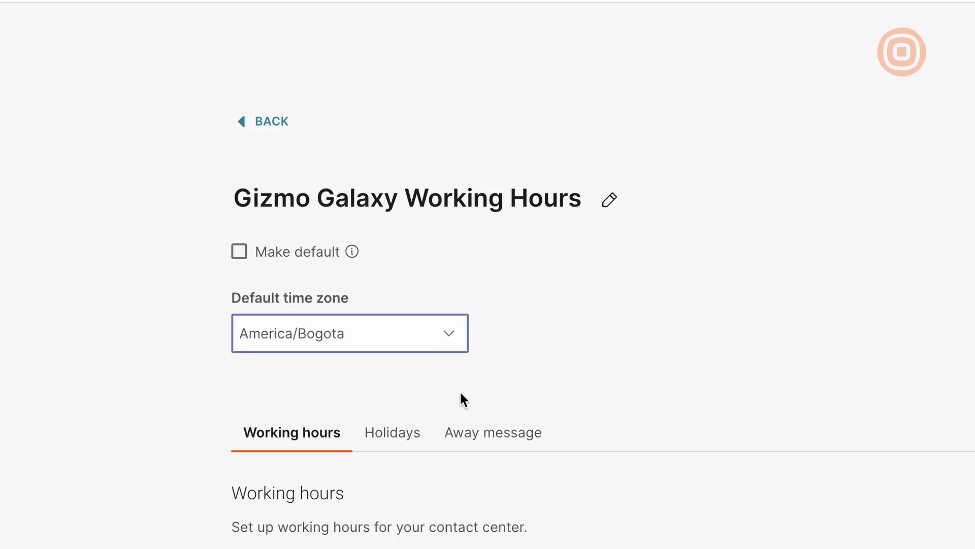
{"action": "left_click", "coordinate": [528, 386]}
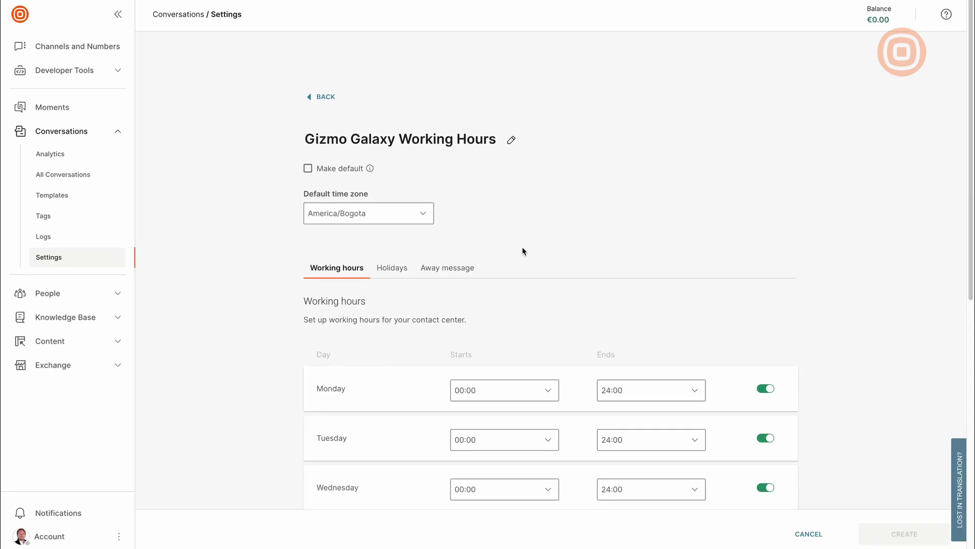
Step: Set Monday's working hours to start at 09:00 and end at 17:00
{"action": "scroll", "coordinate": [523, 247], "scroll_direction": "down", "scroll_amount": 4}
{"action": "left_click", "coordinate": [502, 194]}
{"action": "type", "text": "09"}
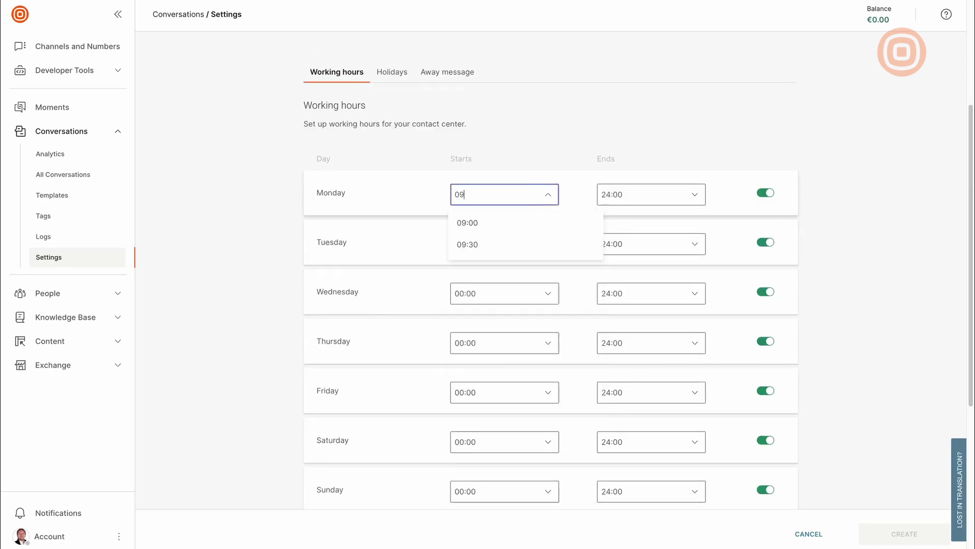
{"action": "left_click", "coordinate": [468, 222]}
{"action": "left_click", "coordinate": [623, 194]}
{"action": "type", "text": "17"}
{"action": "left_click", "coordinate": [617, 221]}
Step: Set the start time to 09:00 for Tuesday, Wednesday, Thursday and Friday
{"action": "left_click", "coordinate": [507, 244]}
{"action": "type", "text": "09"}
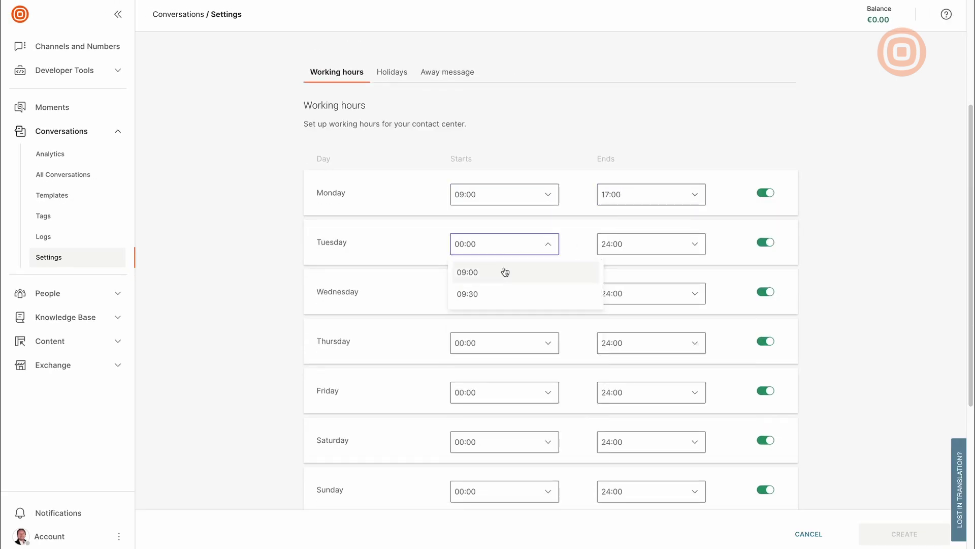
{"action": "left_click", "coordinate": [505, 273]}
{"action": "left_click", "coordinate": [504, 294]}
{"action": "type", "text": "09"}
{"action": "left_click", "coordinate": [503, 322]}
{"action": "type", "text": "9"}
{"action": "left_click", "coordinate": [507, 392]}
{"action": "type", "text": "09"}
{"action": "left_click", "coordinate": [504, 421]}
Step: Set the end time to 17:00 for Tuesday, Wednesday, Thursday and Friday
{"action": "left_click", "coordinate": [627, 245]}
{"action": "type", "text": "17"}
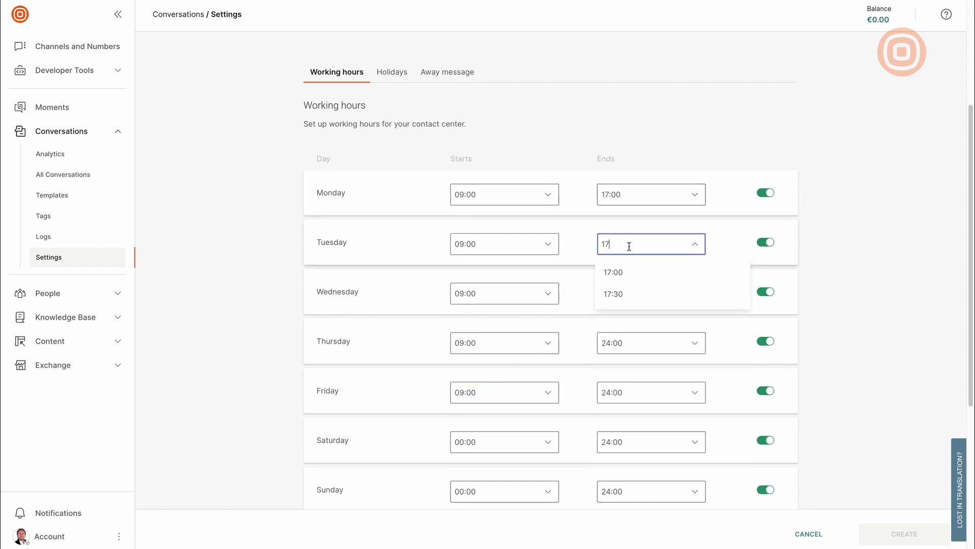
{"action": "left_click", "coordinate": [622, 293]}
{"action": "type", "text": "17"}
{"action": "left_click", "coordinate": [624, 323]}
{"action": "left_click", "coordinate": [625, 342]}
{"action": "type", "text": "17"}
{"action": "left_click", "coordinate": [624, 294]}
{"action": "left_click", "coordinate": [624, 392]}
{"action": "type", "text": "17"}
{"action": "left_click", "coordinate": [628, 343]}
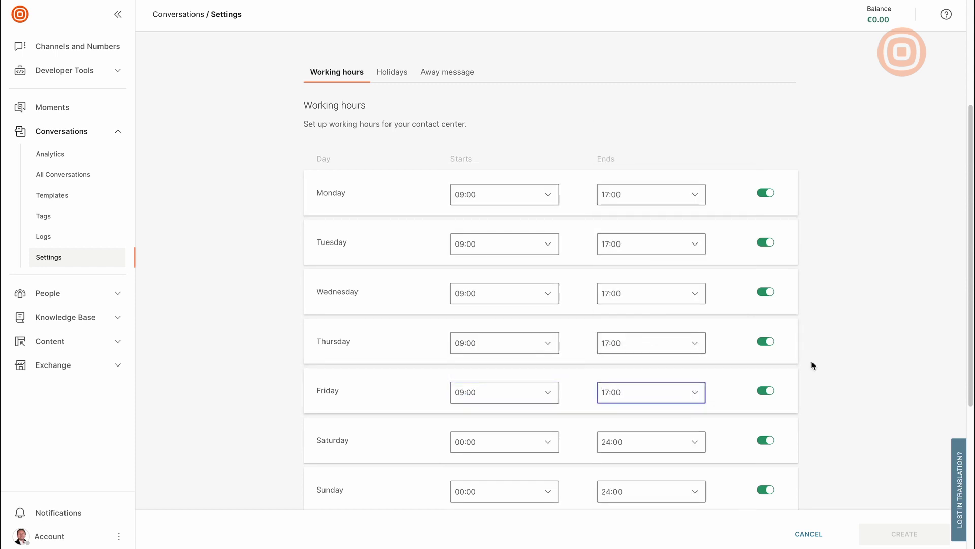
Step: Turn off the working hours for Saturday and Sunday
{"action": "scroll", "coordinate": [818, 362], "scroll_direction": "down", "scroll_amount": 3}
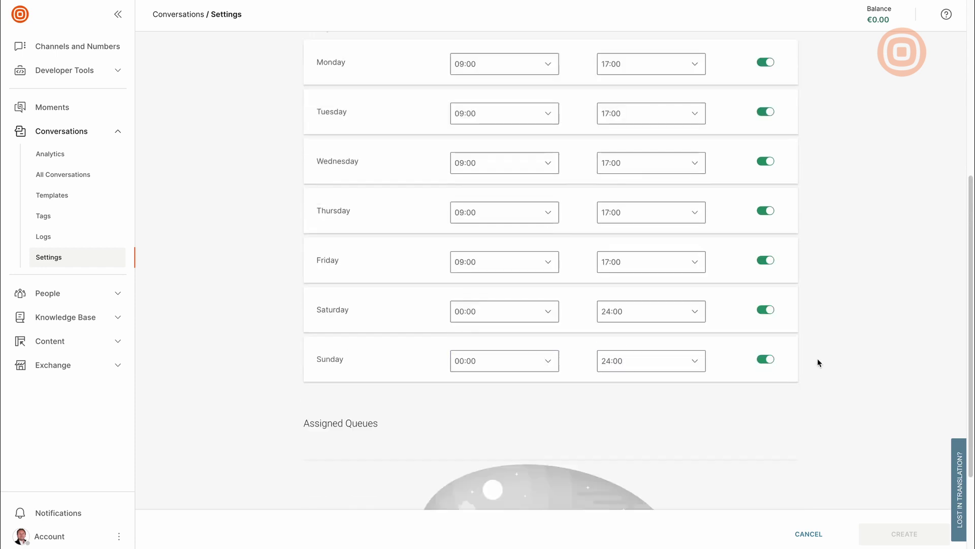
{"action": "left_click", "coordinate": [768, 312]}
{"action": "left_click", "coordinate": [769, 360]}
{"action": "scroll", "coordinate": [818, 362], "scroll_direction": "down", "scroll_amount": 3}
{"action": "scroll", "coordinate": [818, 361], "scroll_direction": "up", "scroll_amount": 8}
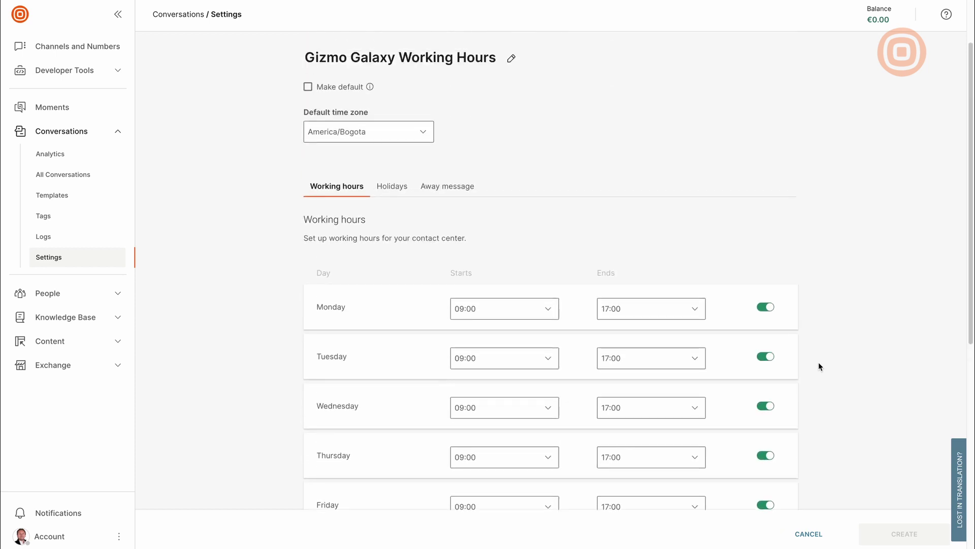
{"action": "scroll", "coordinate": [818, 366], "scroll_direction": "up", "scroll_amount": 2}
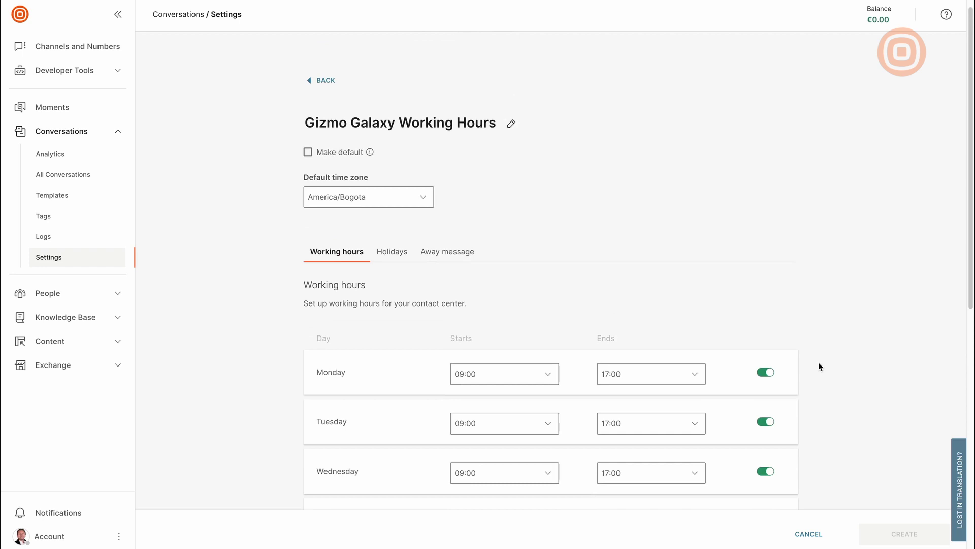
Step: Add a holiday to the schedule and rename it "New Year"
{"action": "left_click", "coordinate": [397, 255]}
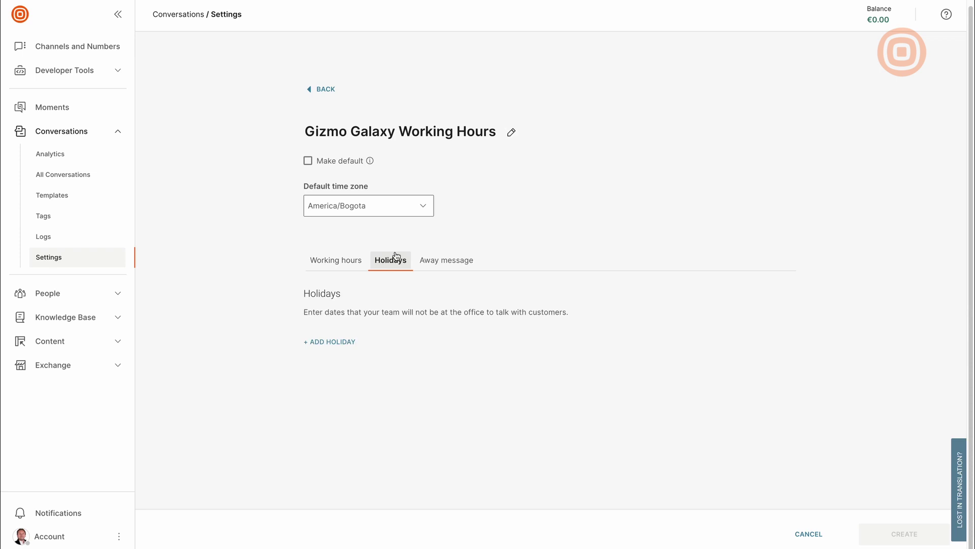
{"action": "left_click", "coordinate": [344, 341]}
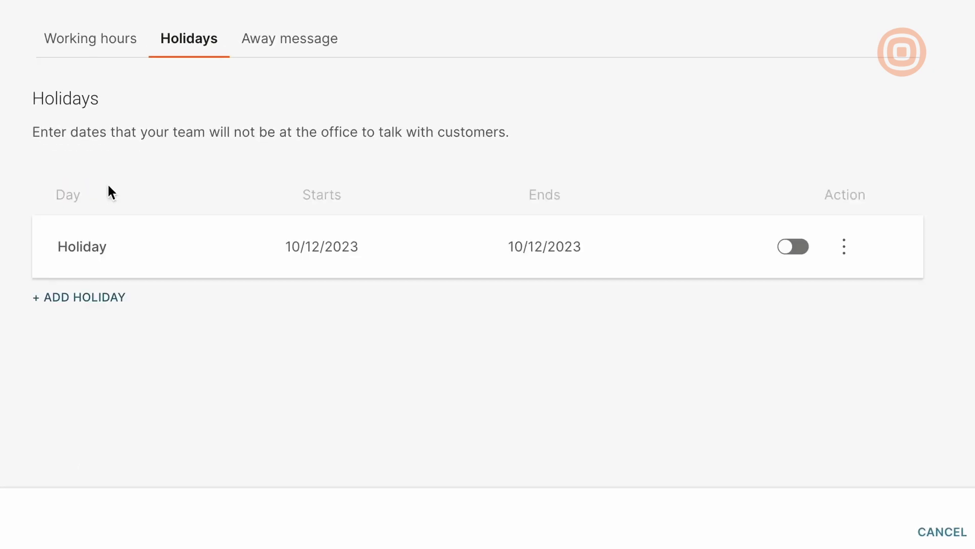
{"action": "left_click", "coordinate": [846, 249]}
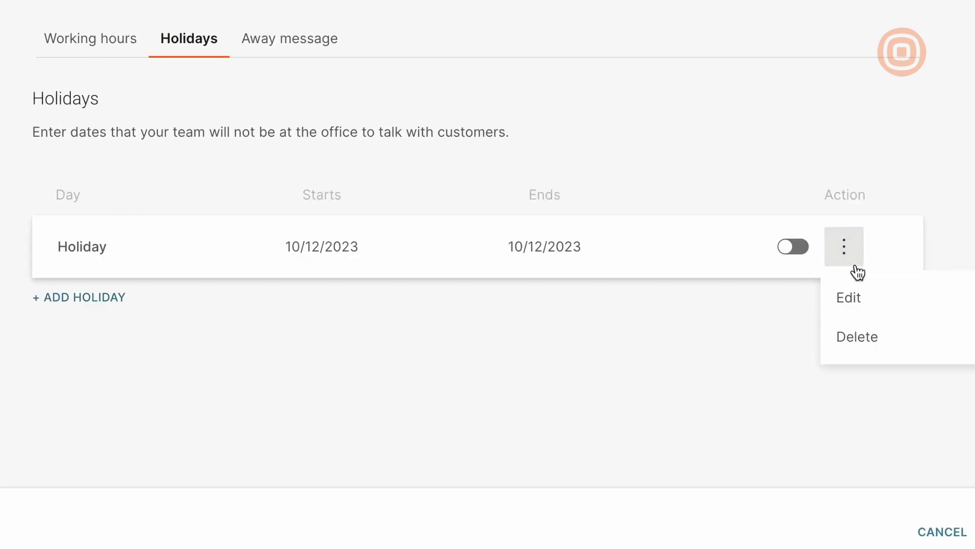
{"action": "left_click", "coordinate": [858, 296]}
{"action": "double_click", "coordinate": [150, 246]}
{"action": "type", "text": "New Year"}
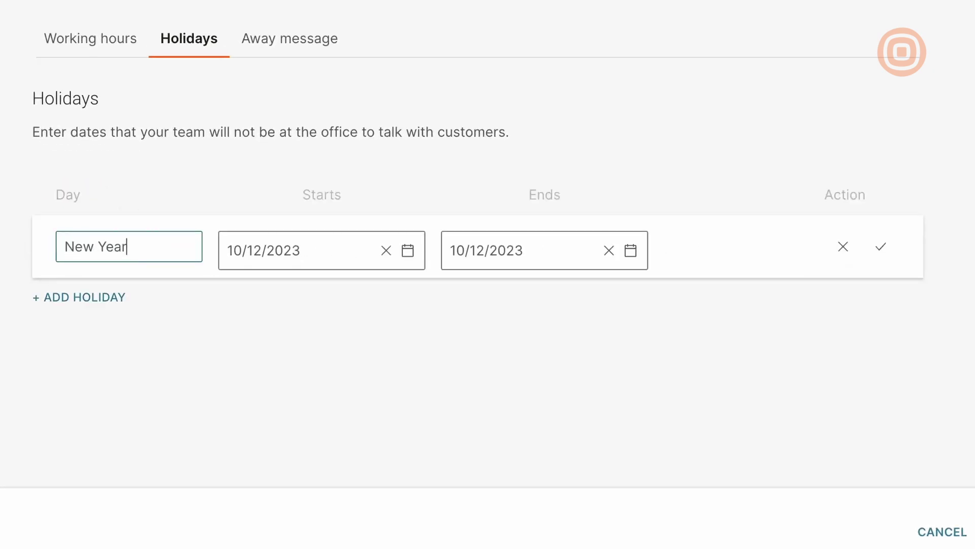
Step: Set the New Year holiday's start and end dates to 01/01/2024, save the entry and enable the holiday
{"action": "left_click", "coordinate": [408, 250]}
{"action": "left_click", "coordinate": [493, 293]}
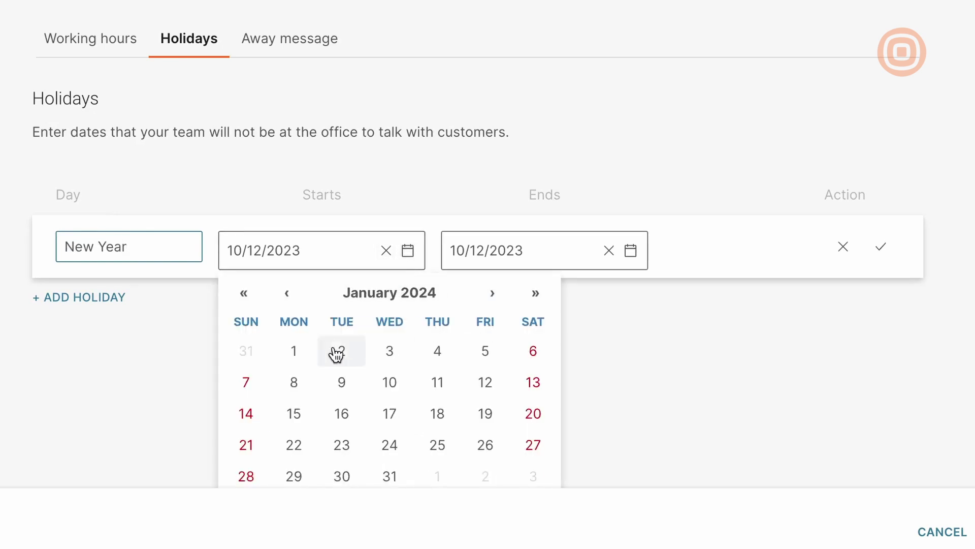
{"action": "left_click", "coordinate": [337, 353]}
{"action": "left_click", "coordinate": [630, 272]}
{"action": "left_click", "coordinate": [715, 314]}
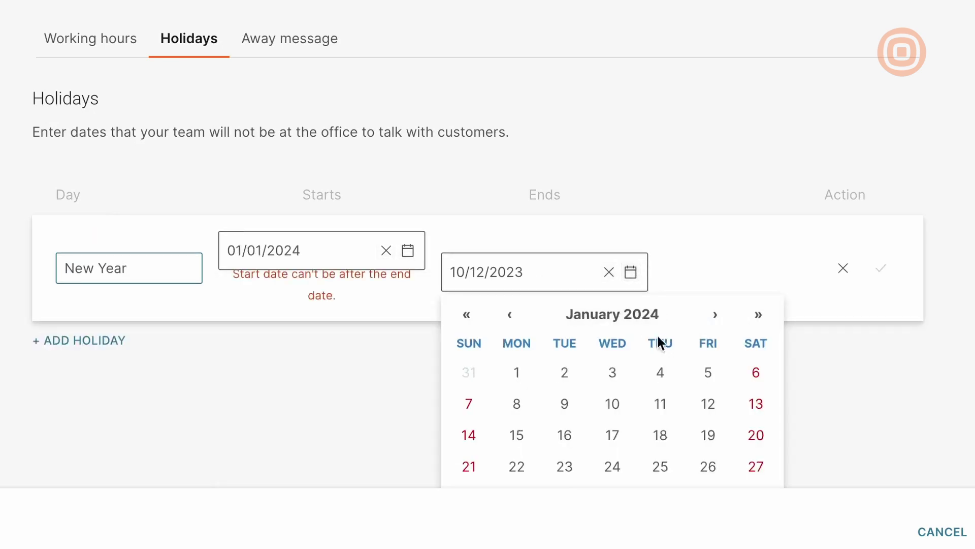
{"action": "left_click", "coordinate": [517, 373]}
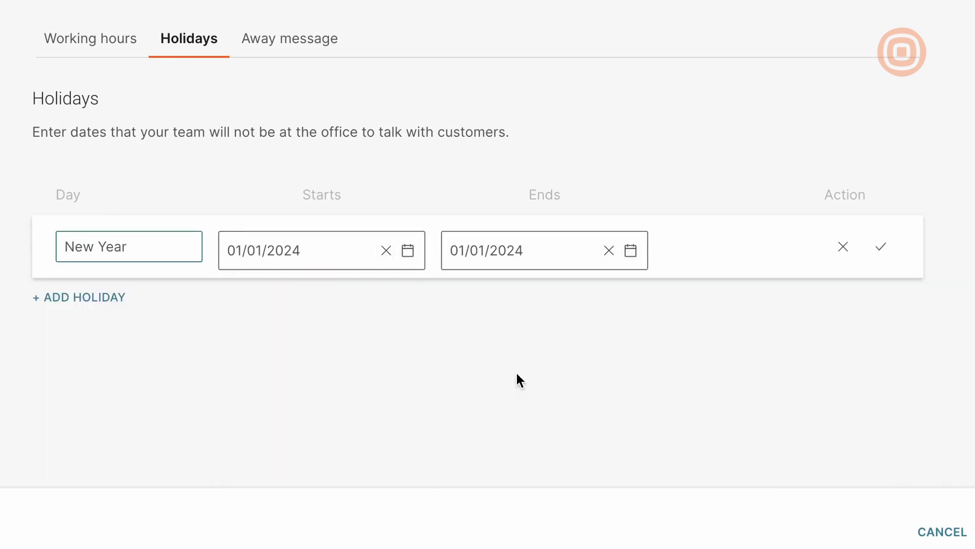
{"action": "left_click", "coordinate": [892, 248]}
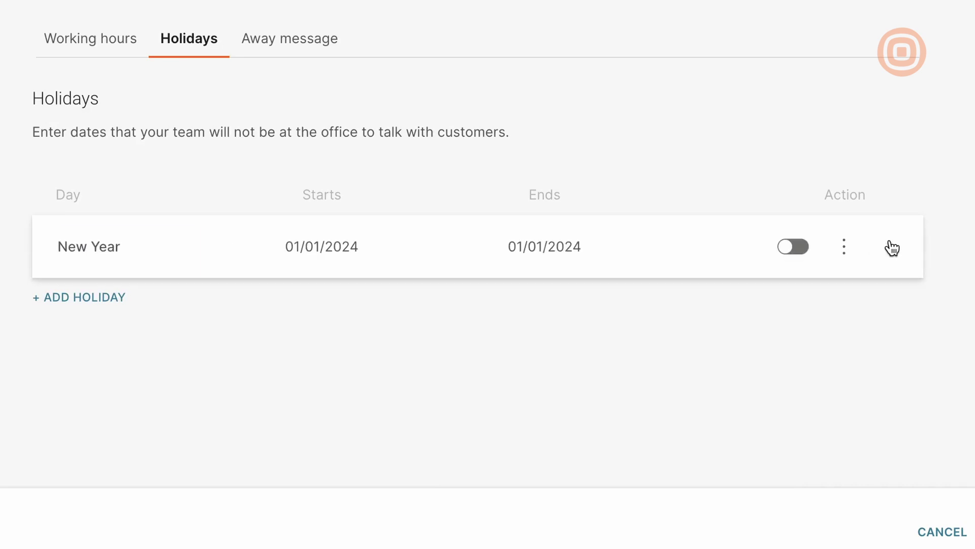
{"action": "left_click", "coordinate": [789, 253]}
Step: Enter away text "Thank you for contacting our Gizmo Galaxy support. Our agents are currently not available. Our working hours are 9:00 AM to 05:00 PM, Mon - Fri."
{"action": "left_click", "coordinate": [269, 40]}
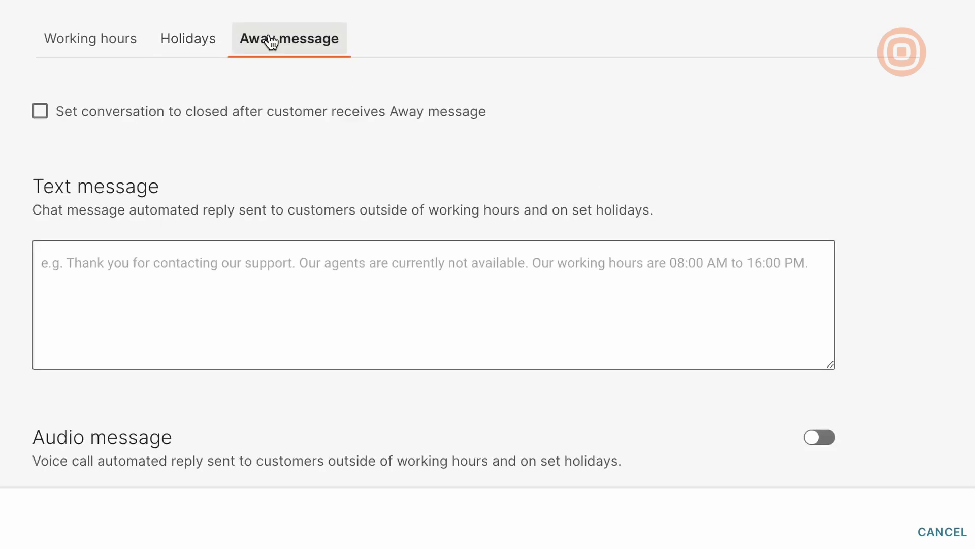
{"action": "left_click", "coordinate": [223, 265]}
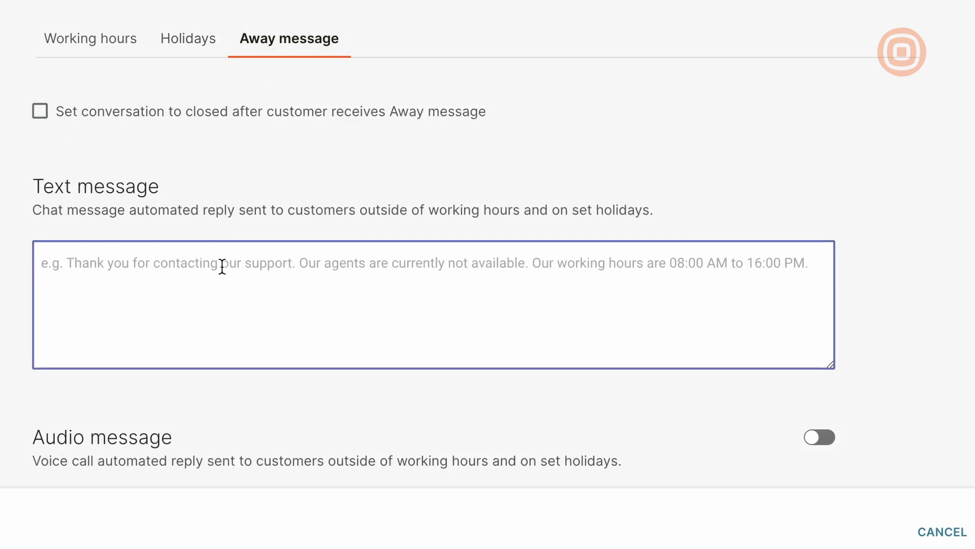
{"action": "type", "text": "Thank you for contacting our Gizmo Galaxy support. Our agents are currently not available. Our working hours are 9:00 AM to 05:00 PM, Mon - Fri.\""}
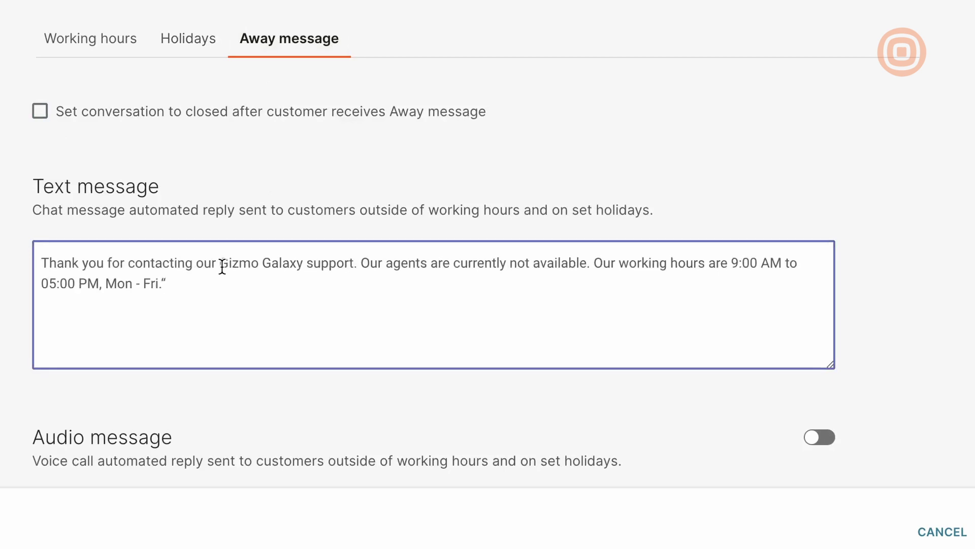
{"action": "key", "text": "BackSpace"}
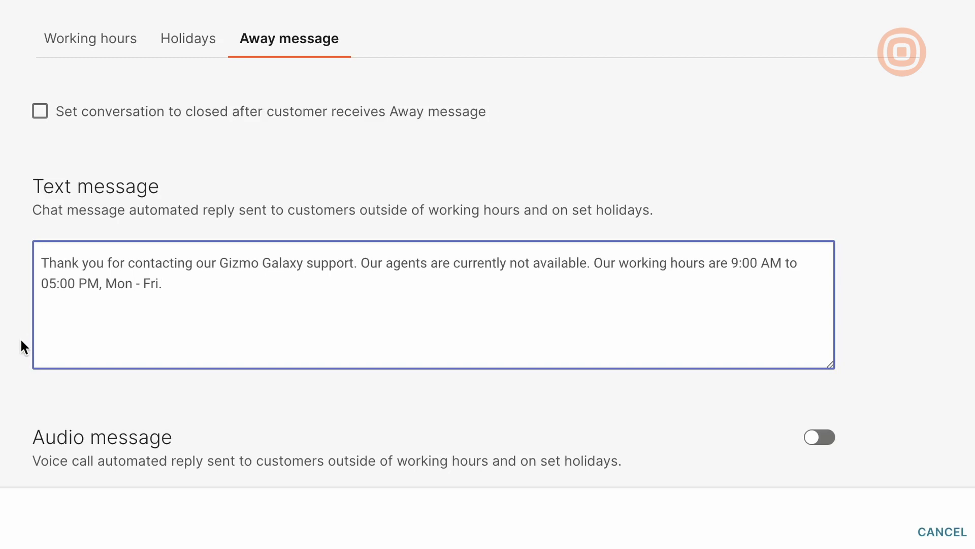
Step: Review the audio message and response code options, and set conversations to closed after customers receive the away message
{"action": "scroll", "coordinate": [21, 342], "scroll_direction": "down", "scroll_amount": 1}
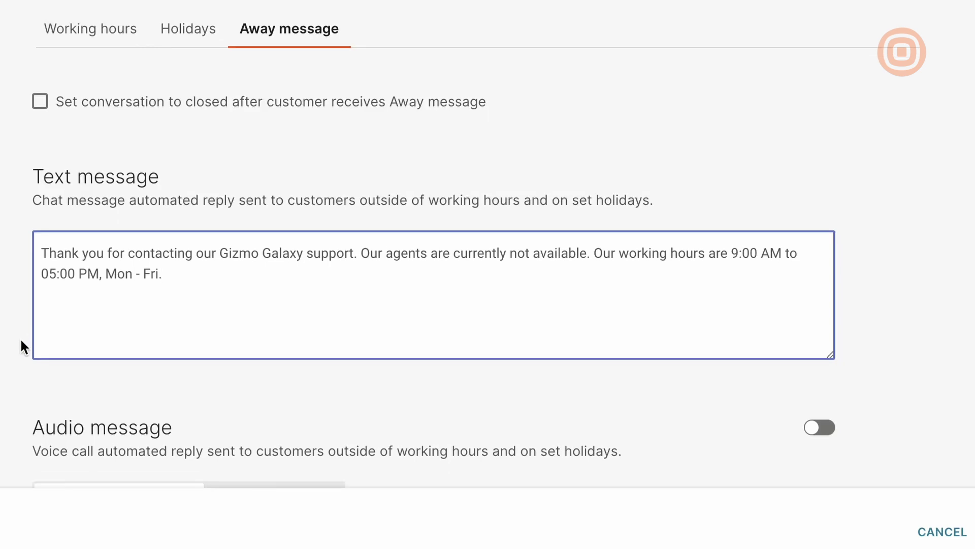
{"action": "scroll", "coordinate": [20, 347], "scroll_direction": "down", "scroll_amount": 3}
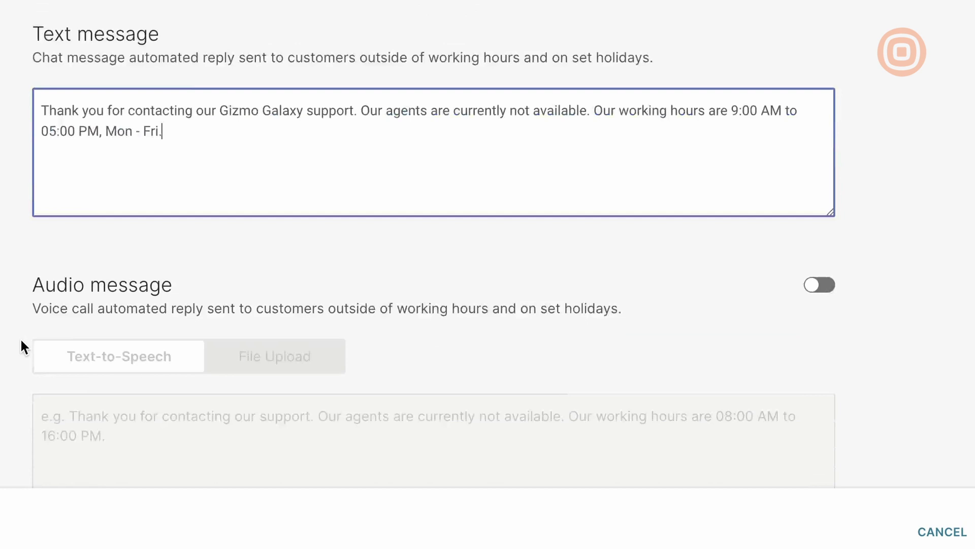
{"action": "scroll", "coordinate": [21, 342], "scroll_direction": "down", "scroll_amount": 10}
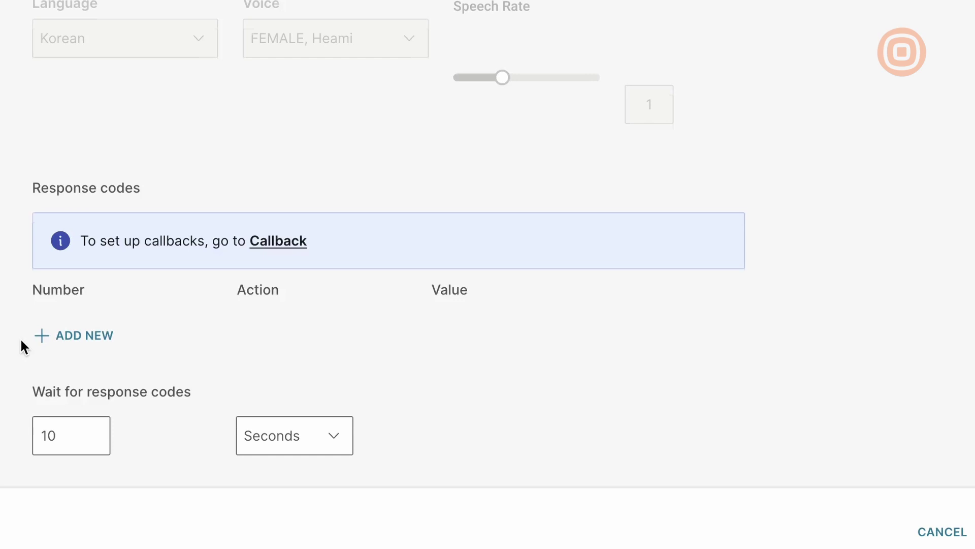
{"action": "scroll", "coordinate": [22, 347], "scroll_direction": "up", "scroll_amount": 12}
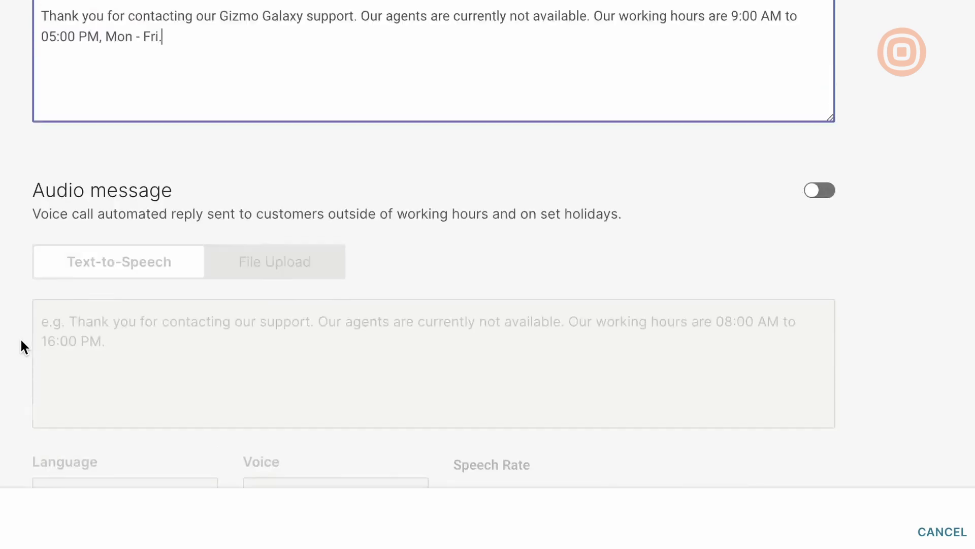
{"action": "left_click", "coordinate": [42, 114]}
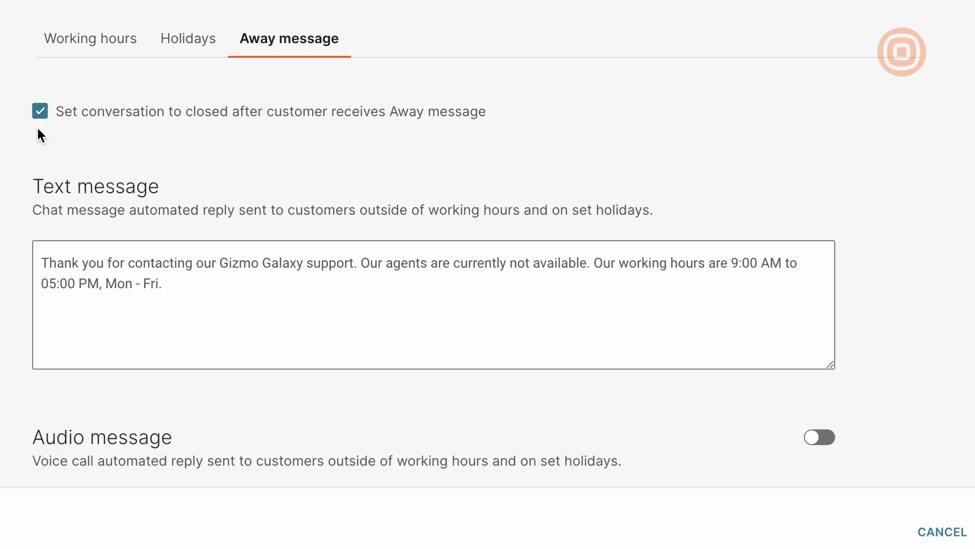
Step: Make Gizmo Galaxy Working Hours the default schedule and finish creating it
{"action": "scroll", "coordinate": [40, 203], "scroll_direction": "up", "scroll_amount": 6}
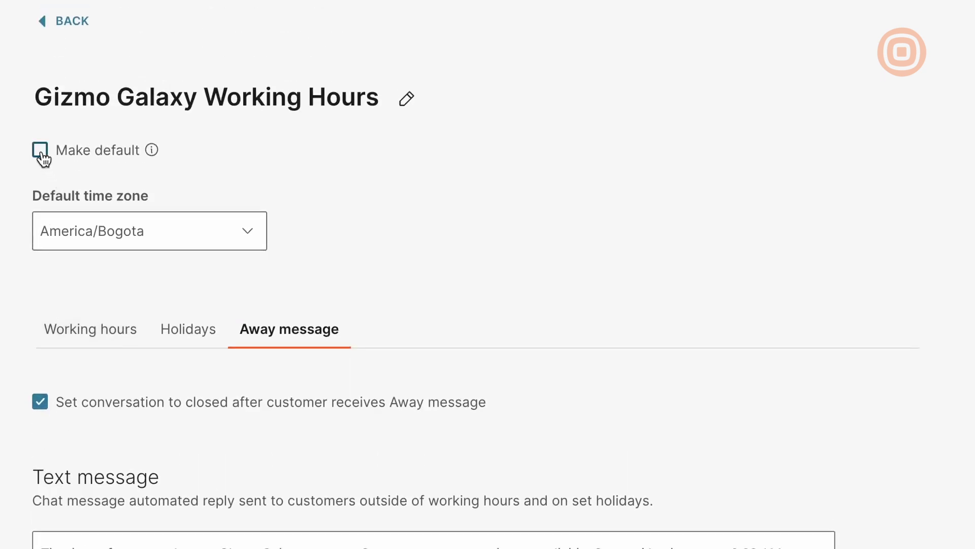
{"action": "left_click", "coordinate": [40, 152]}
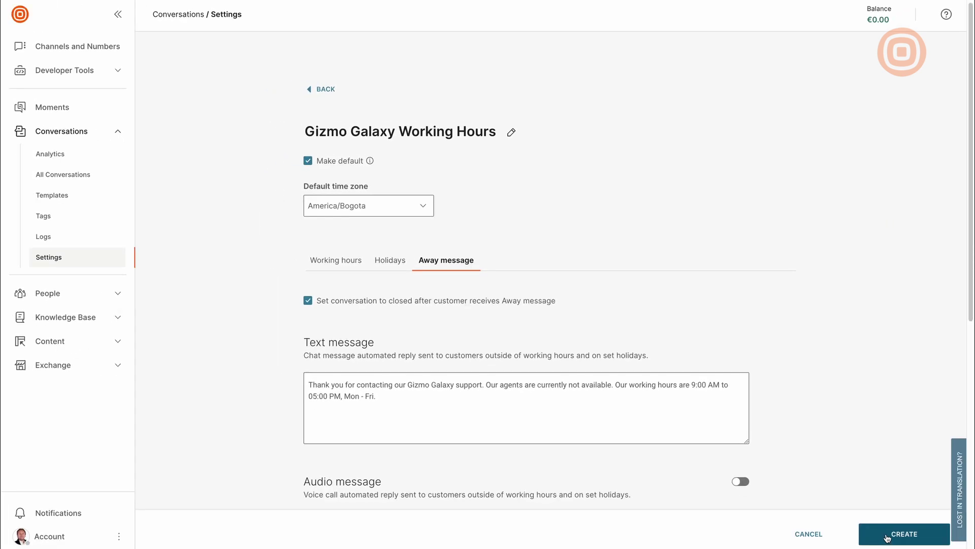
{"action": "left_click", "coordinate": [886, 537]}
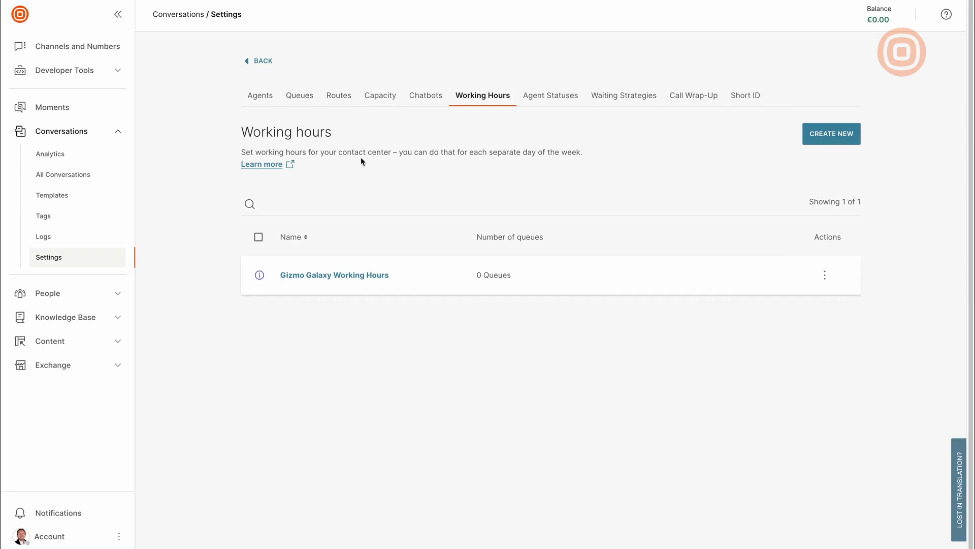
Step: Assign Gizmo Galaxy Working Hours to the FB Messenger Support Queue
{"action": "left_click", "coordinate": [307, 102]}
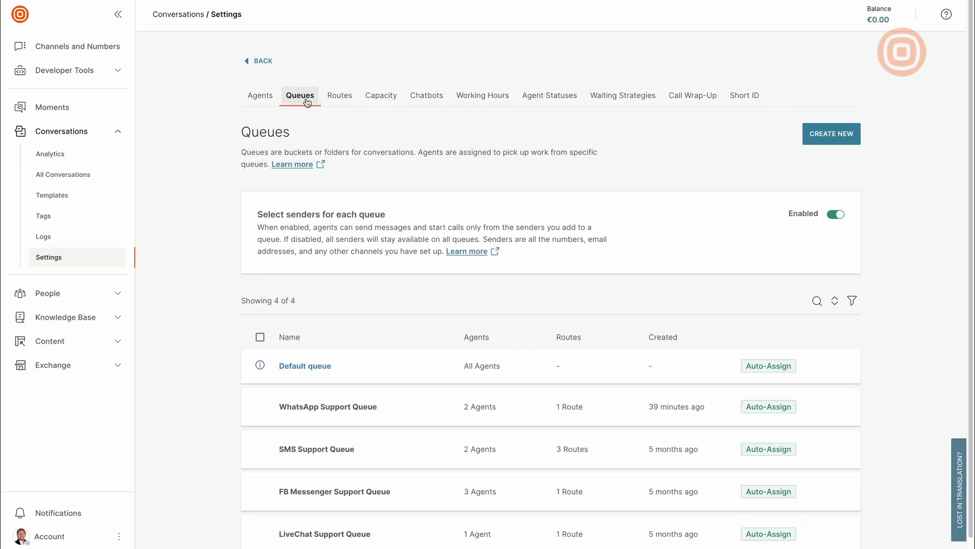
{"action": "scroll", "coordinate": [364, 407], "scroll_direction": "down", "scroll_amount": 1}
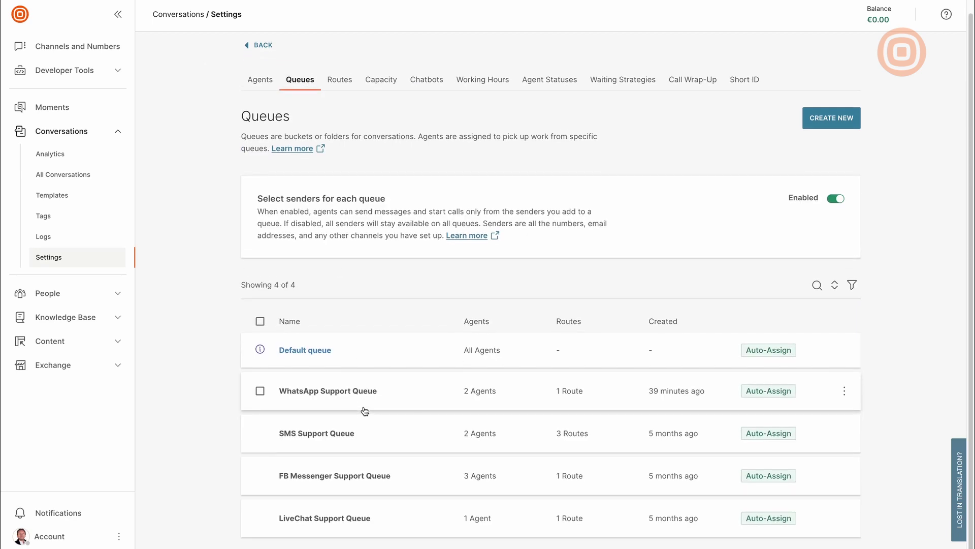
{"action": "left_click", "coordinate": [375, 474]}
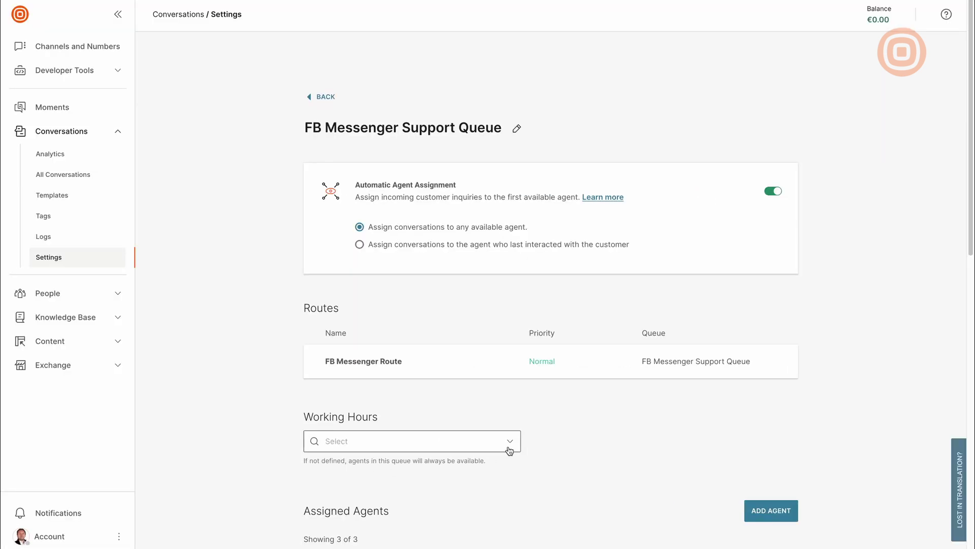
{"action": "left_click", "coordinate": [510, 451]}
{"action": "left_click", "coordinate": [398, 492]}
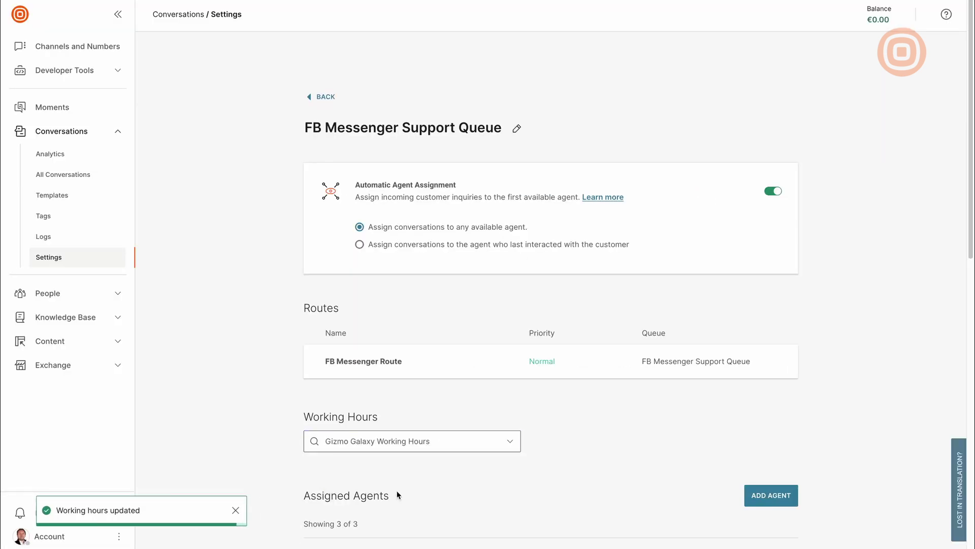